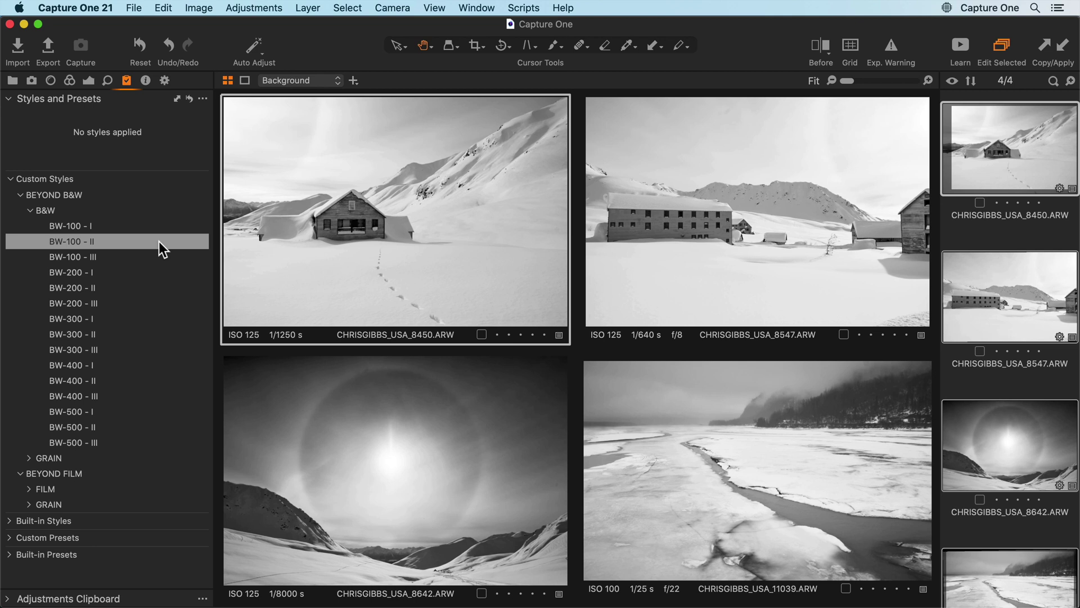
Step: Apply the BW-100 - II style to all four photos and rate CHRISGIBBS_USA_8450 five stars
click(162, 248)
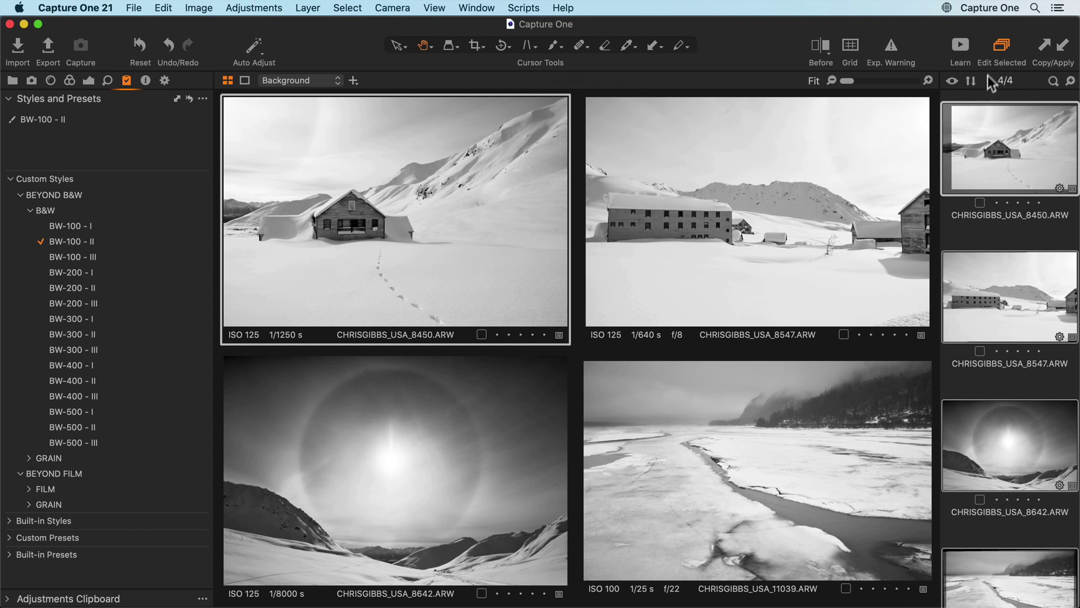
click(1001, 48)
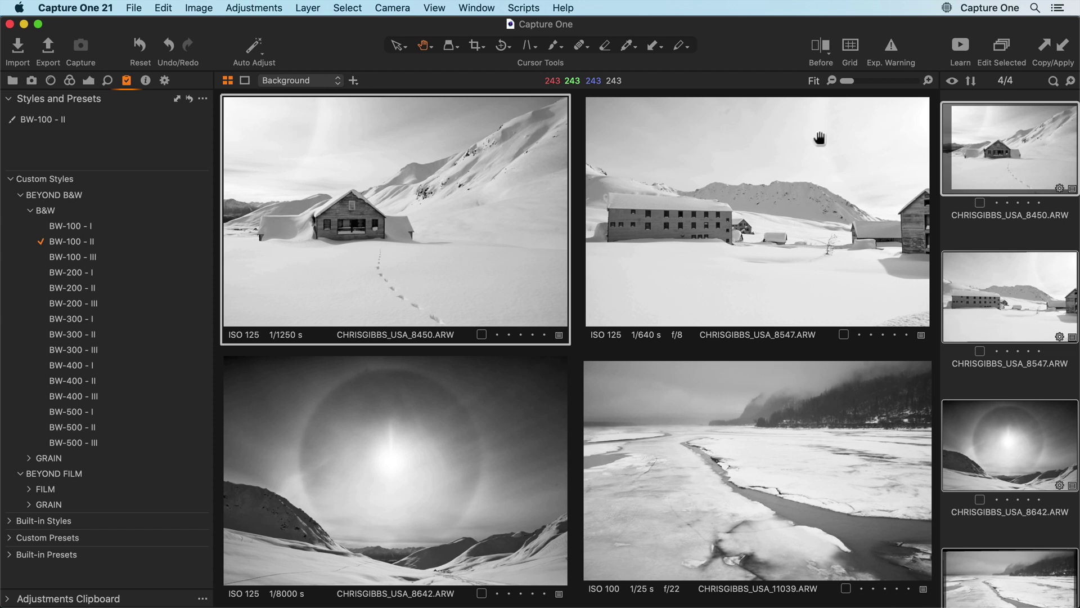
key(5)
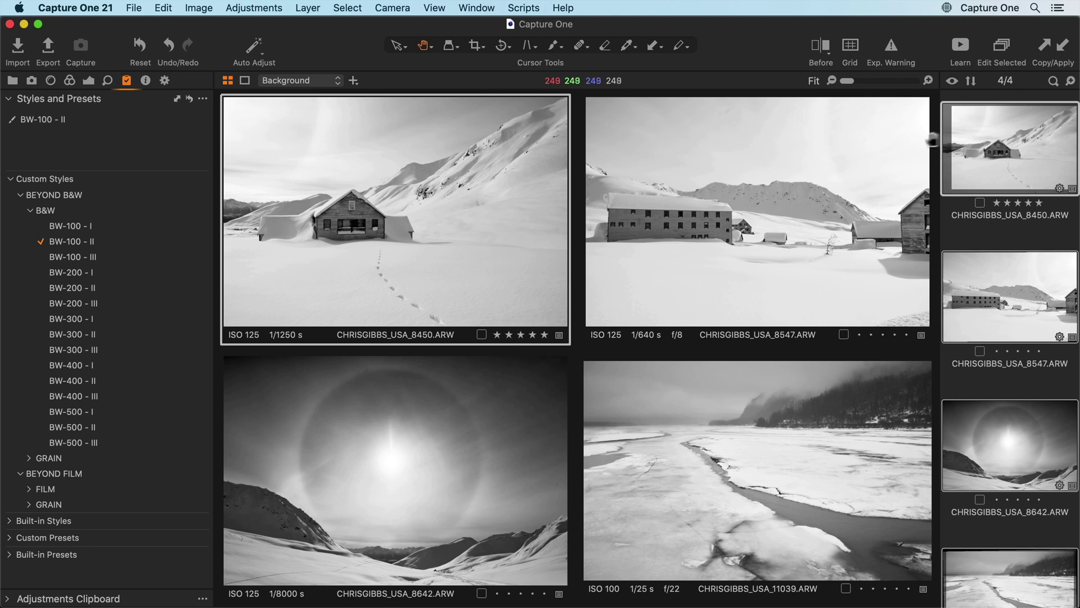
Step: Re-enable editing of all selected photos, then process all four with the TIFF - Adobe RGB (1998) recipe
click(999, 52)
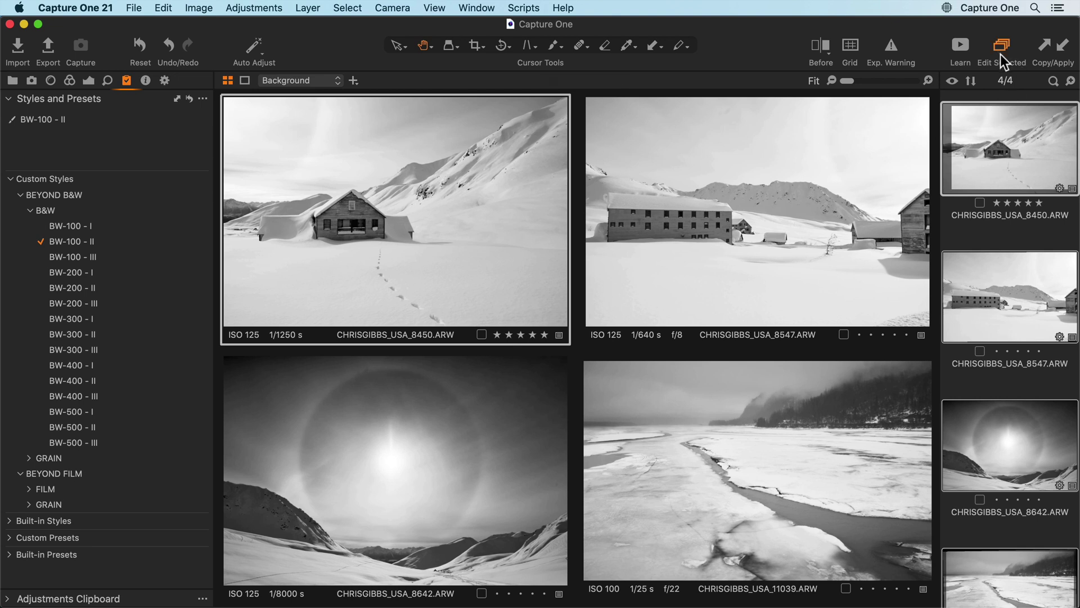
click(165, 81)
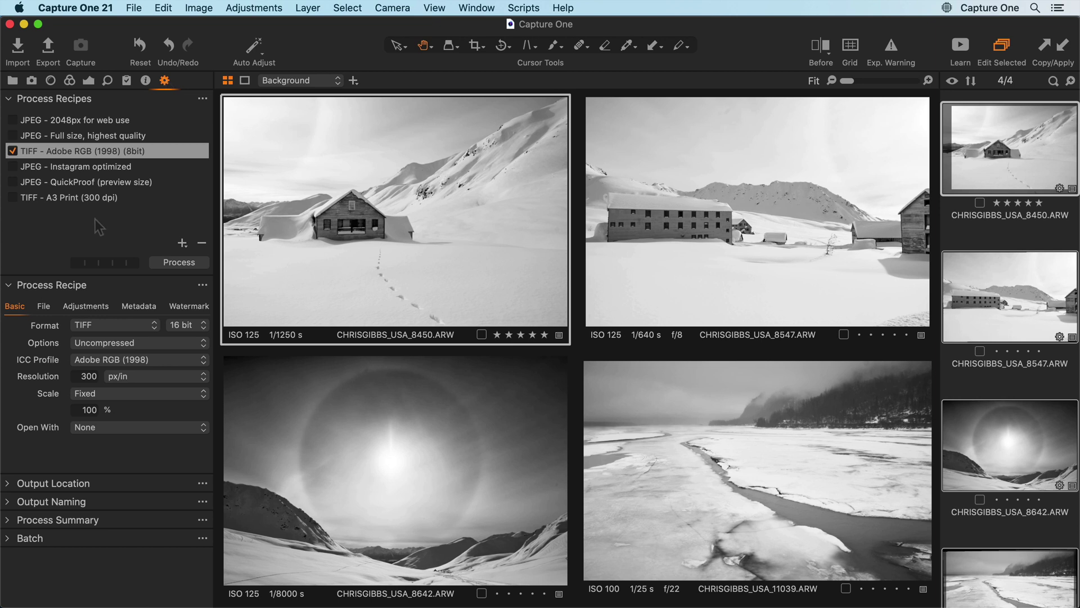
click(184, 264)
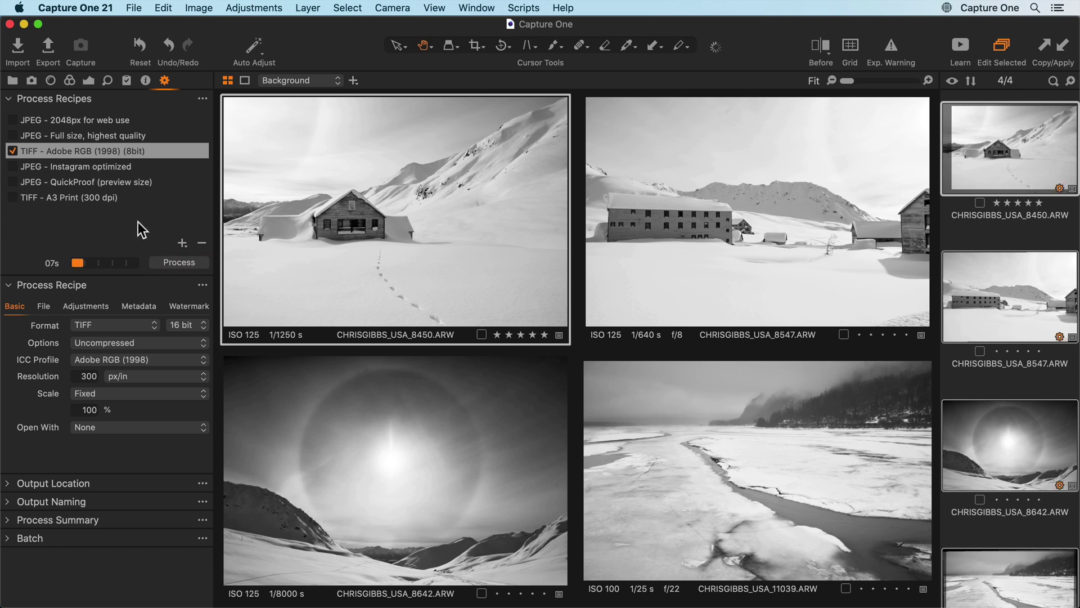